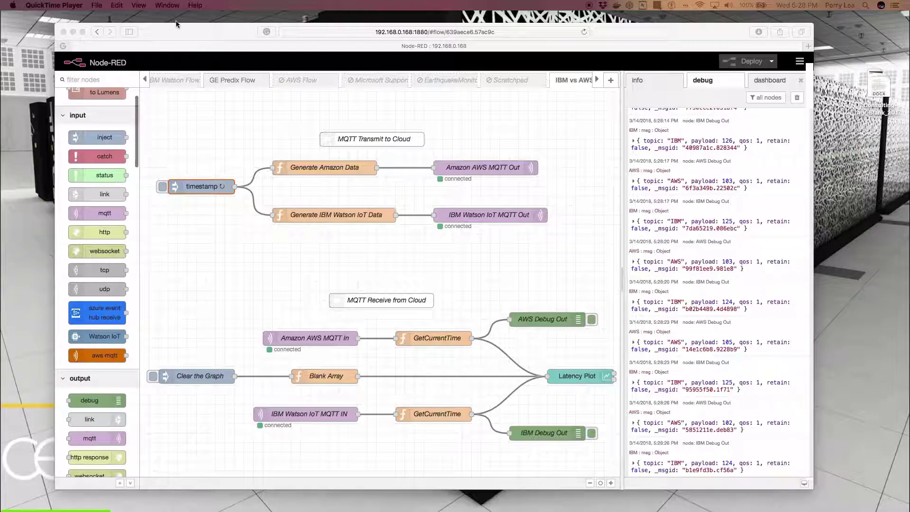
Switch to the IBM cloud-hosted Node-RED flow and open the MQTT Out node's broker connection settings.
mouse_move(184, 32)
left_mouse_down()
mouse_move(463, 6)
mouse_move(331, 86)
mouse_move(211, 65)
mouse_move(215, 35)
mouse_move(194, 36)
left_mouse_up()
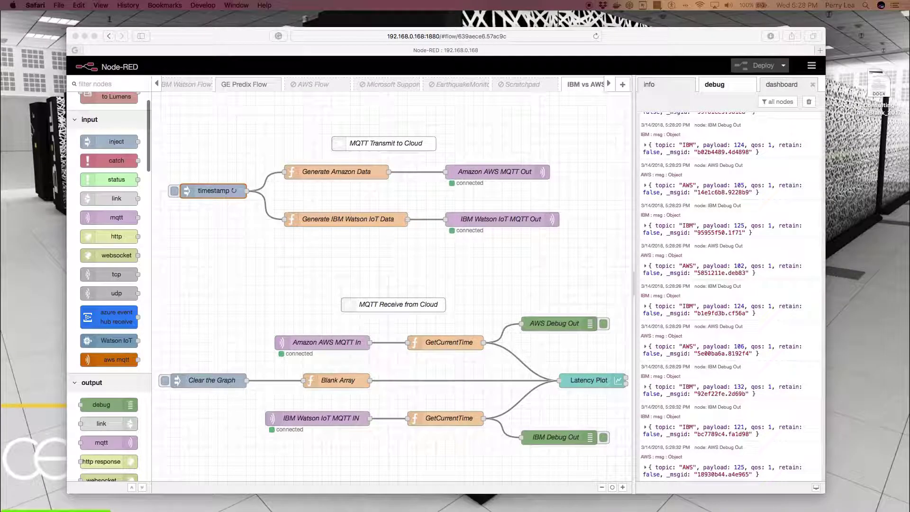
left_click_drag(909, 94, 610, 87)
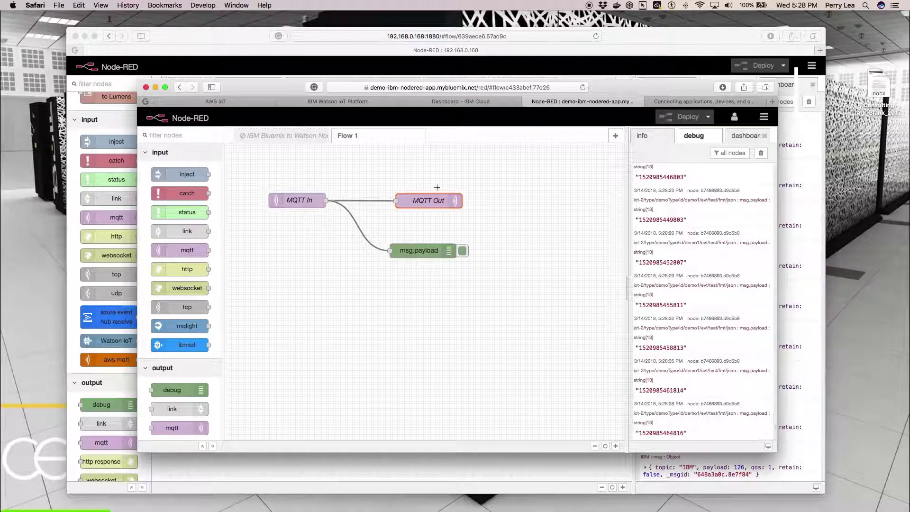
double_click(435, 205)
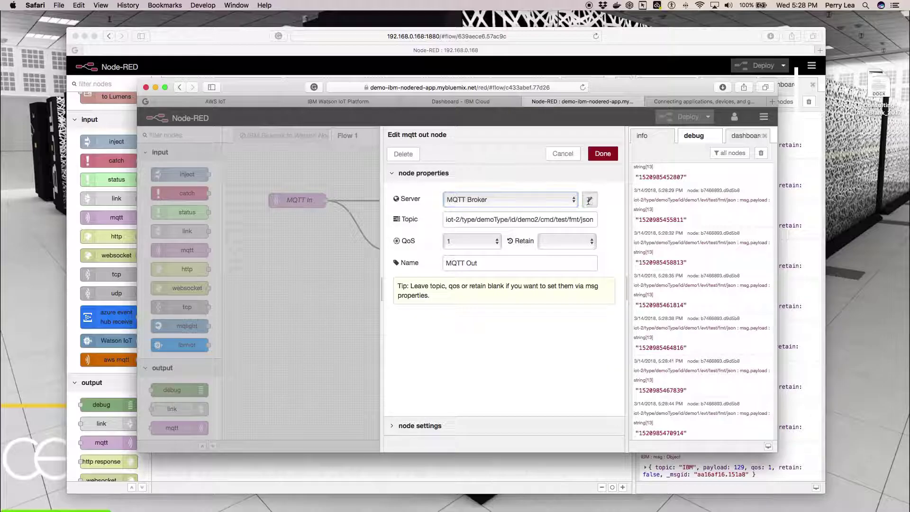
key("Escape")
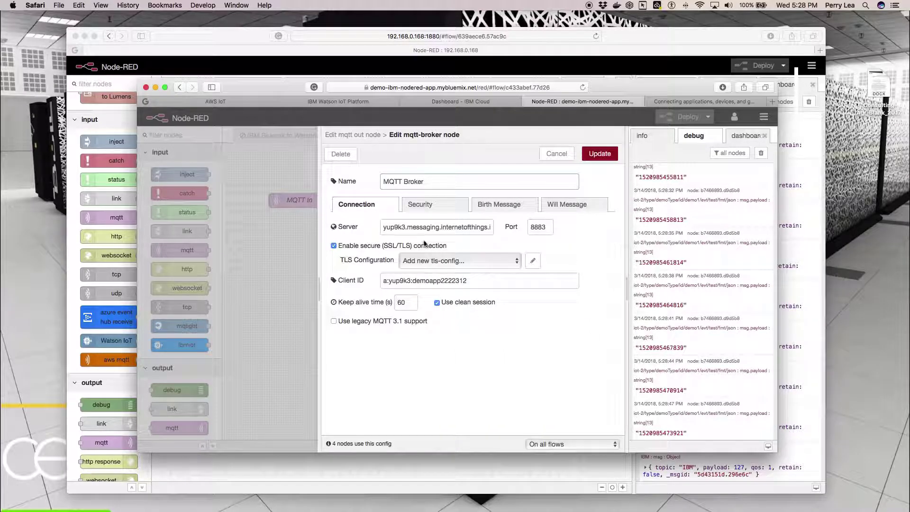
left_click_drag(392, 231, 338, 230)
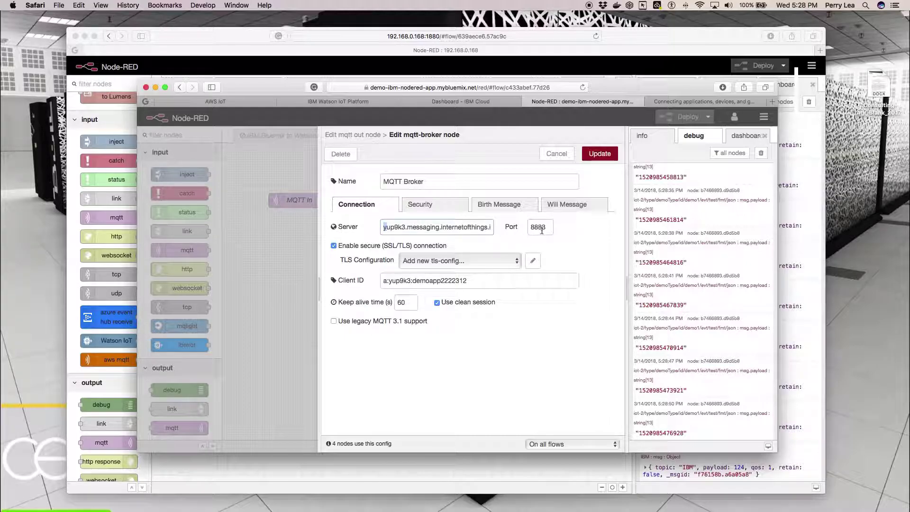
Set the MQTT broker's client ID to a:yup9k3:demoapp2222sdfsh, save the node and deploy the flow.
left_click_drag(473, 284, 441, 282)
left_click(491, 281)
key("BackSpace")
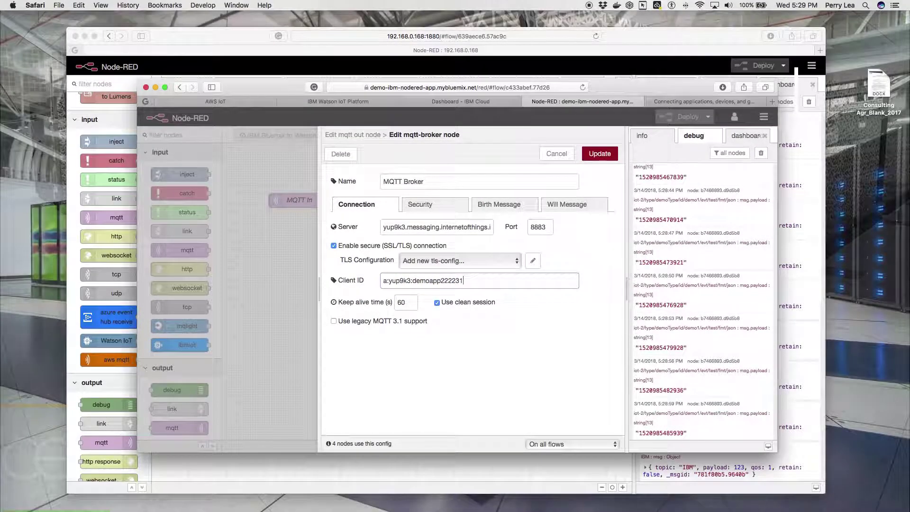
key("BackSpace")
key("BackSpace")
type("sdfsh")
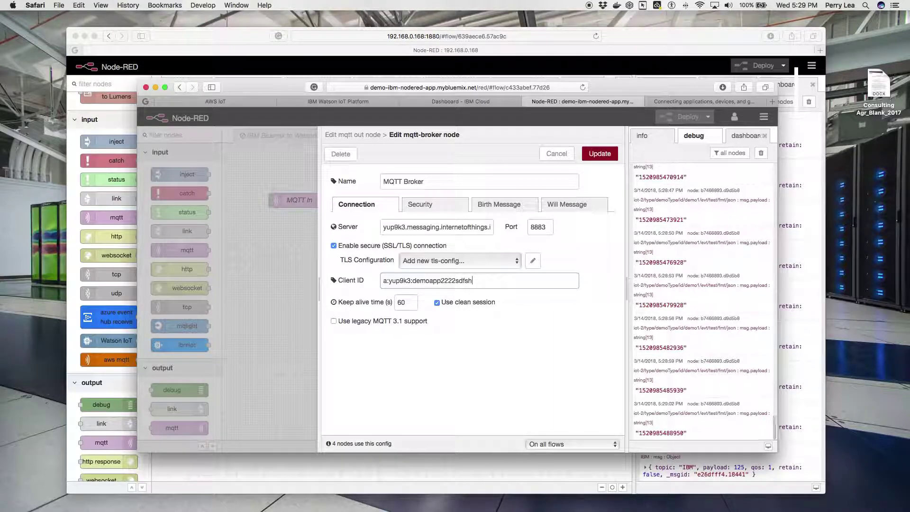
left_click(601, 155)
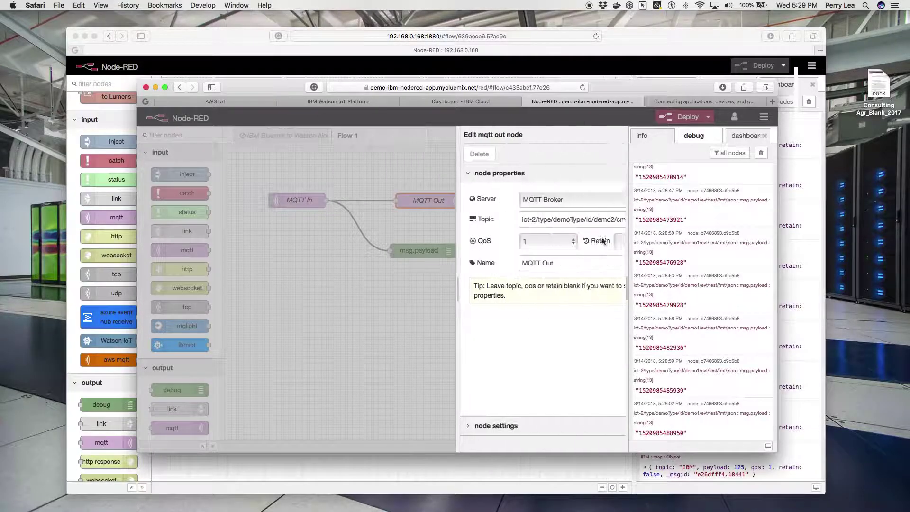
left_click(602, 153)
left_click(683, 117)
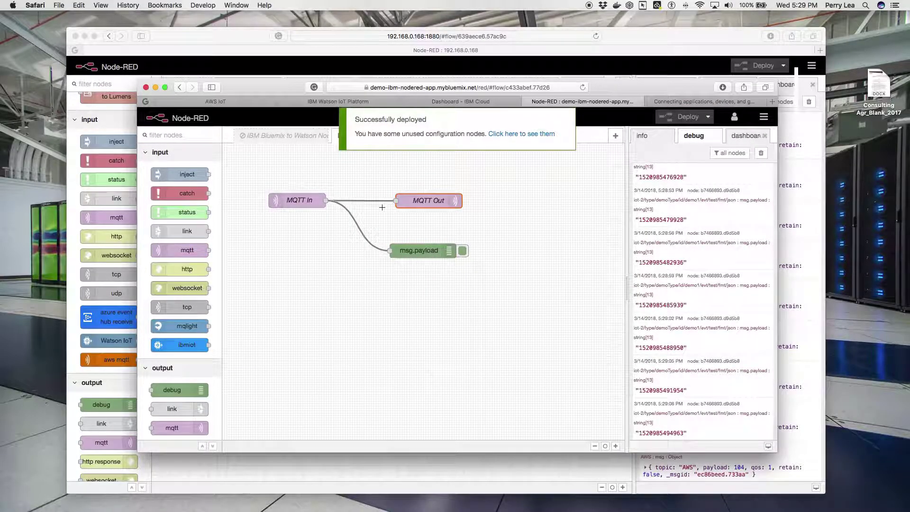
Clear the debug messages of the local IBM vs AWS flow and move its window out of the way.
left_click(787, 125)
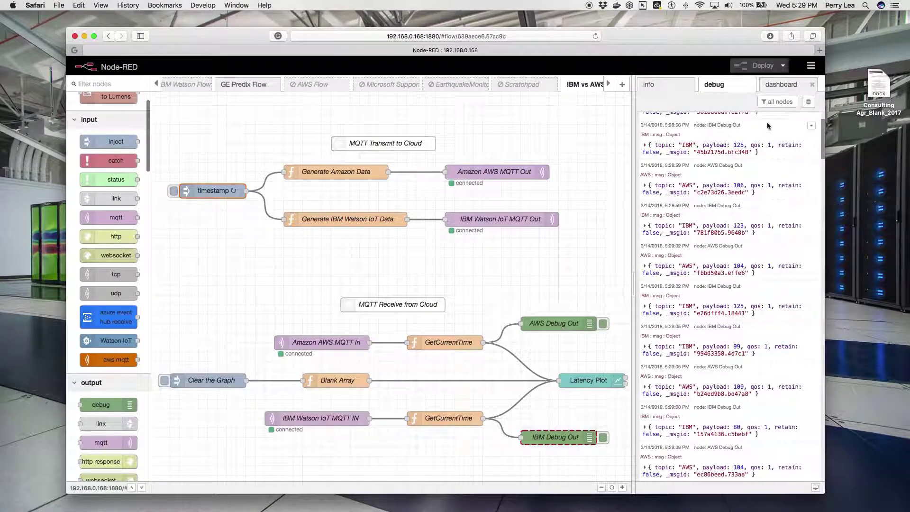
left_click(809, 101)
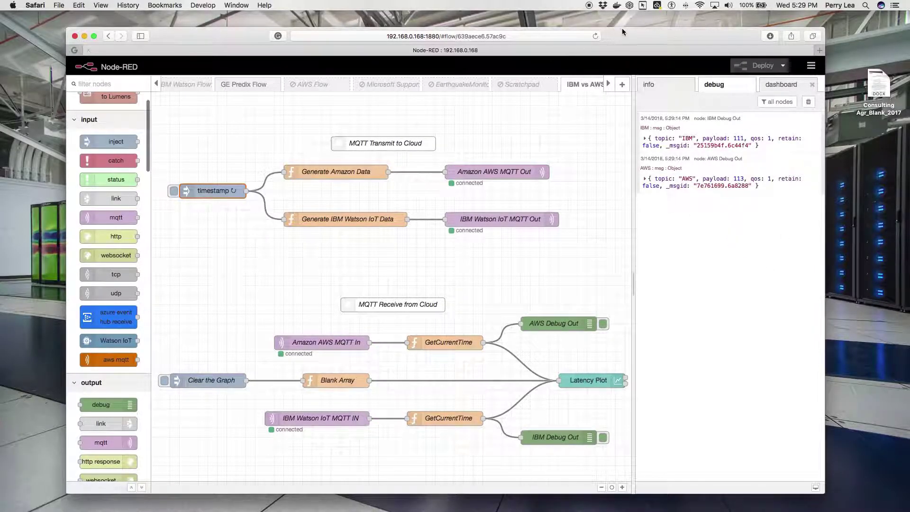
left_click_drag(636, 42, 176, 69)
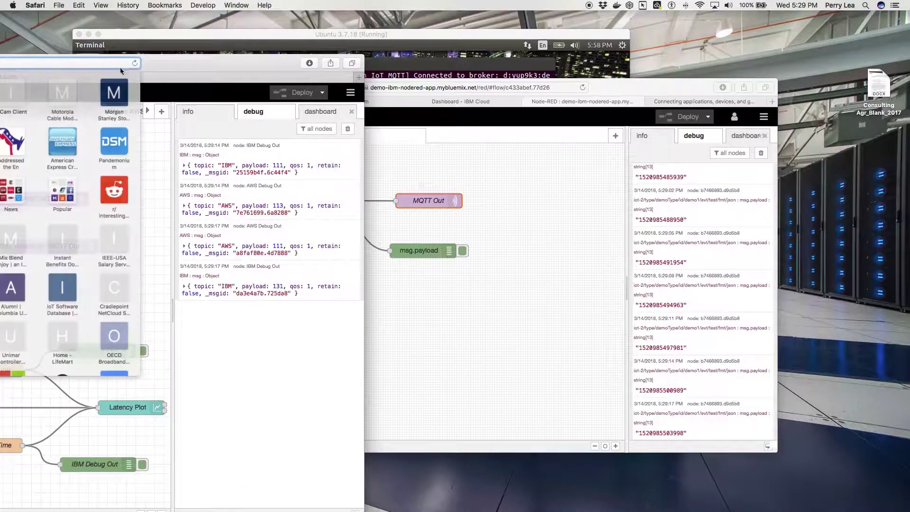
key("super+w")
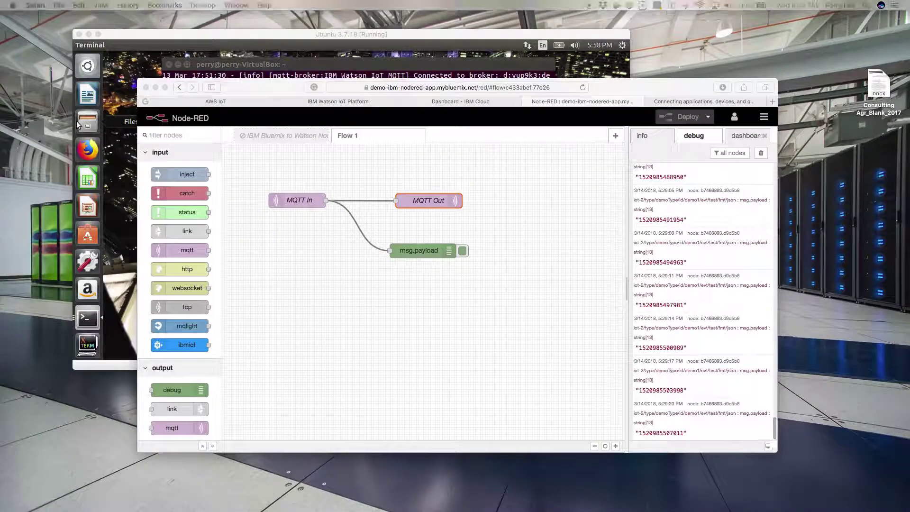
Reopen the MQTT Out node's broker settings and examine the username in its security credentials.
left_click(432, 200)
double_click(431, 200)
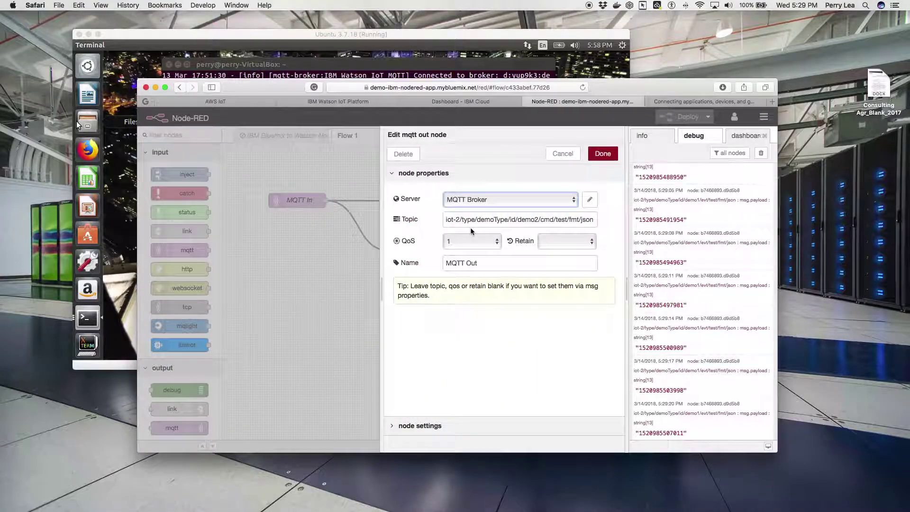
left_click(590, 200)
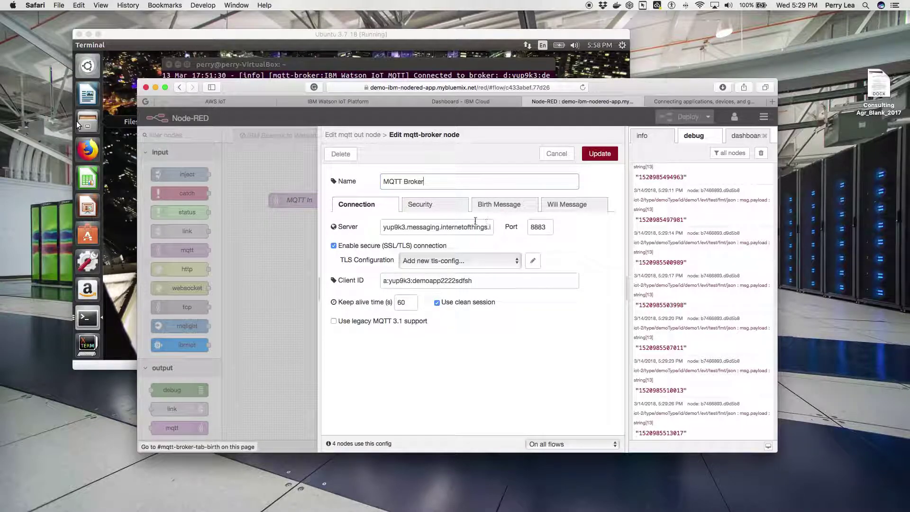
left_click(435, 205)
left_click_drag(460, 228, 382, 228)
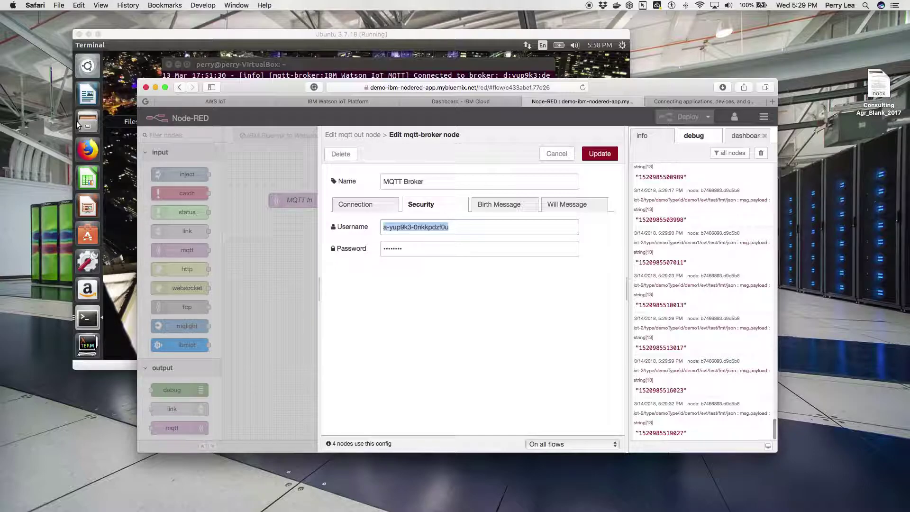
left_click(78, 125)
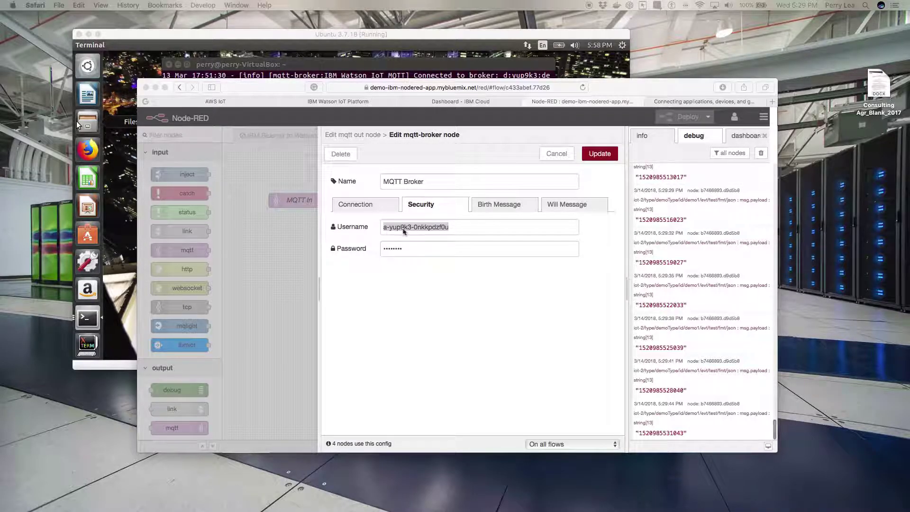
Review the API key list and the registered devices in the IBM Watson IoT Platform.
left_click(374, 102)
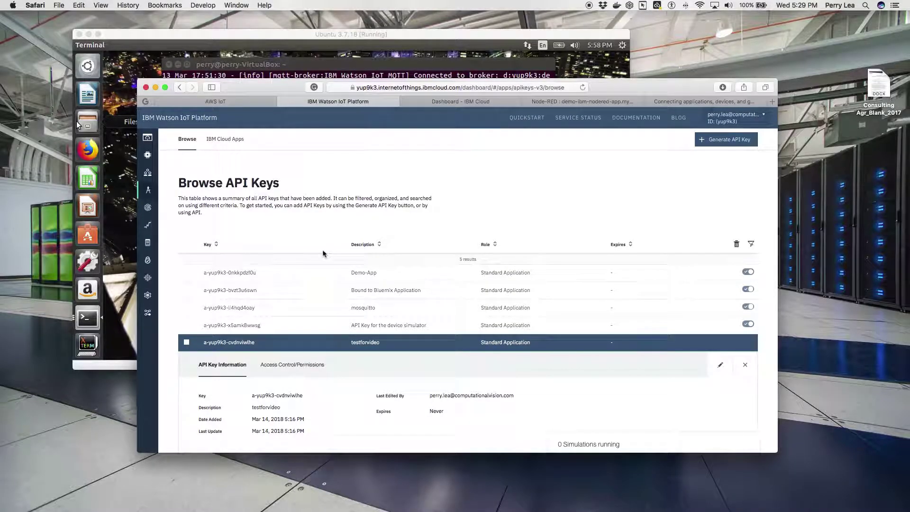
scroll(323, 253, "down", 1)
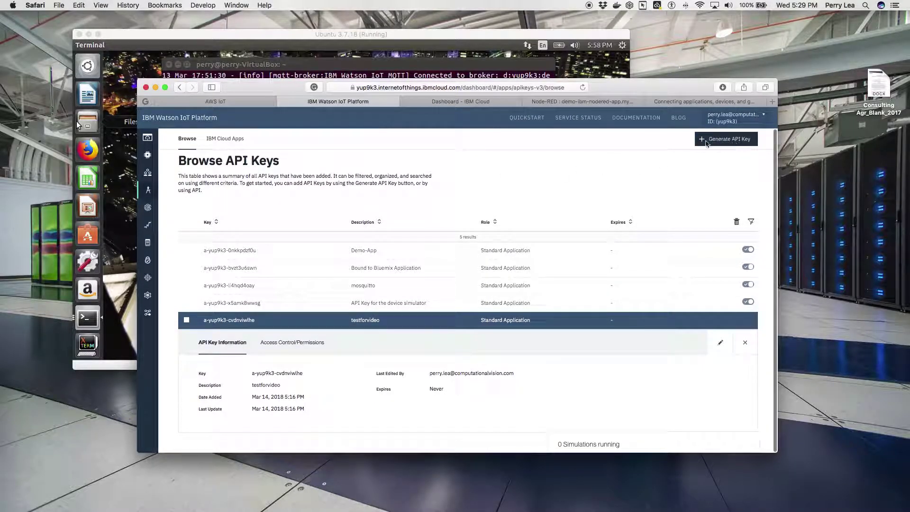
mouse_move(155, 190)
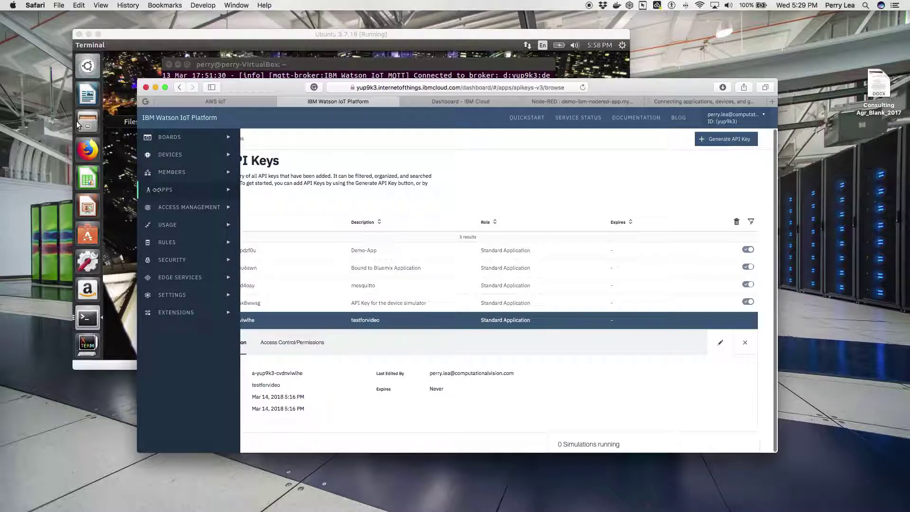
left_click(165, 155)
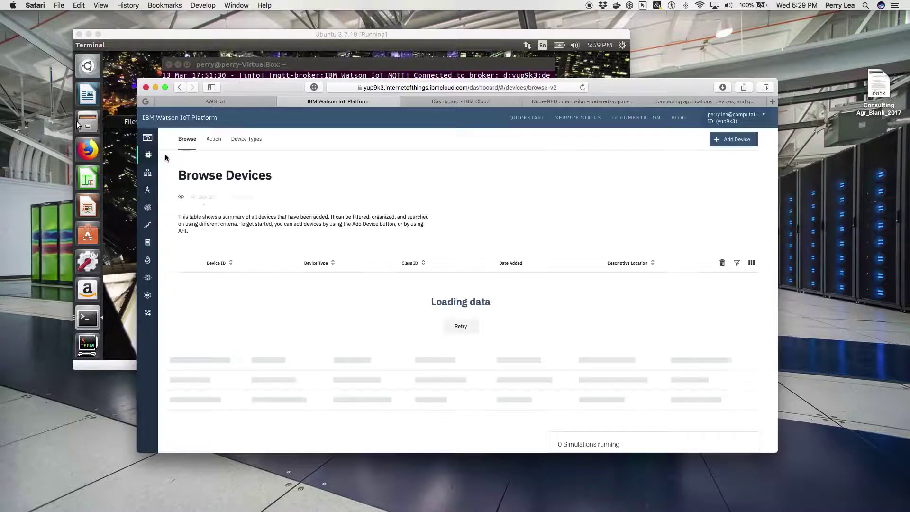
left_click_drag(269, 89, 299, 86)
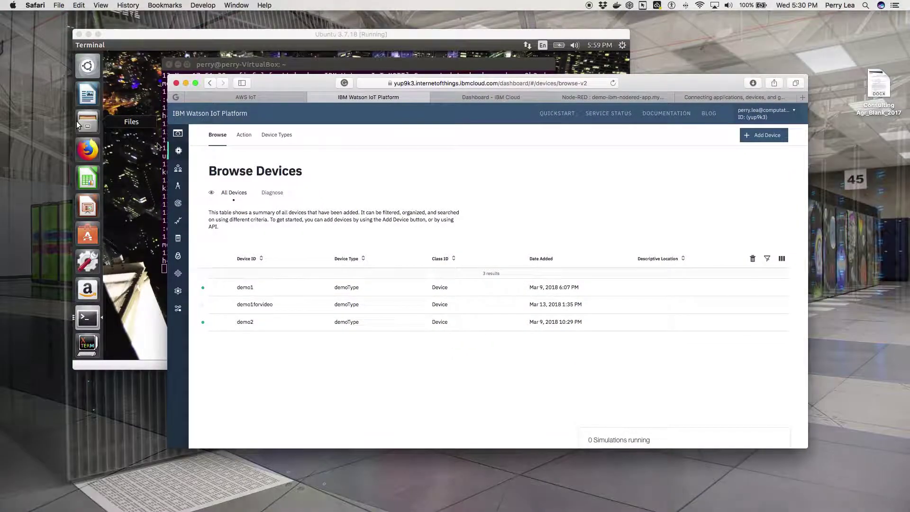
left_click_drag(272, 85, 259, 74)
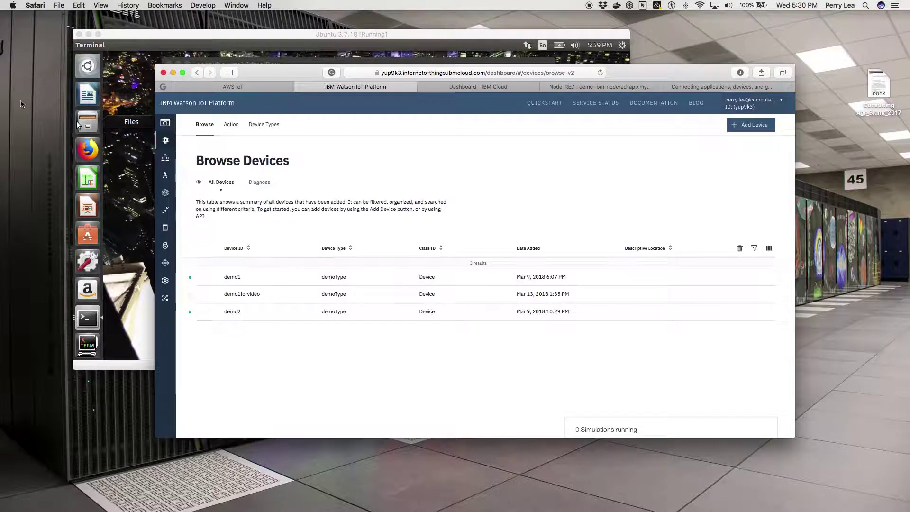
left_click(78, 124)
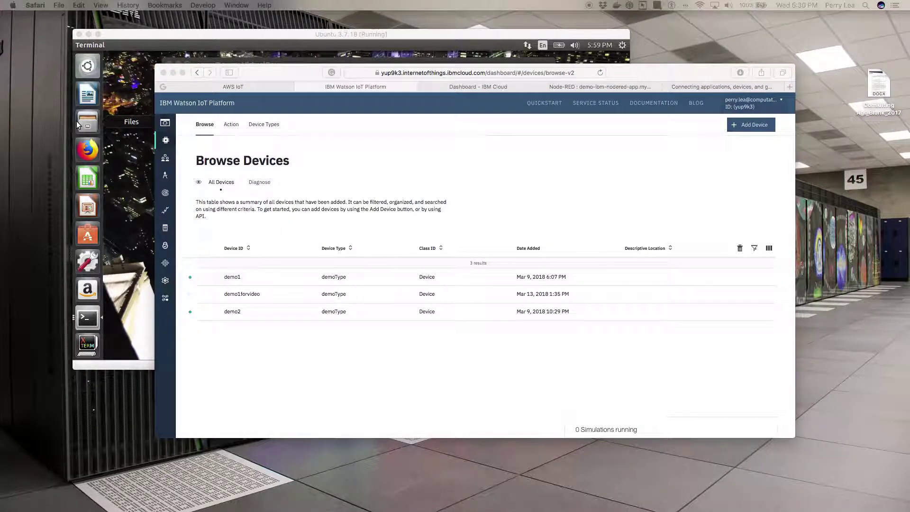
Subscribe to the topic "test" in the AWS IoT MQTT client.
left_click(240, 89)
left_click(443, 266)
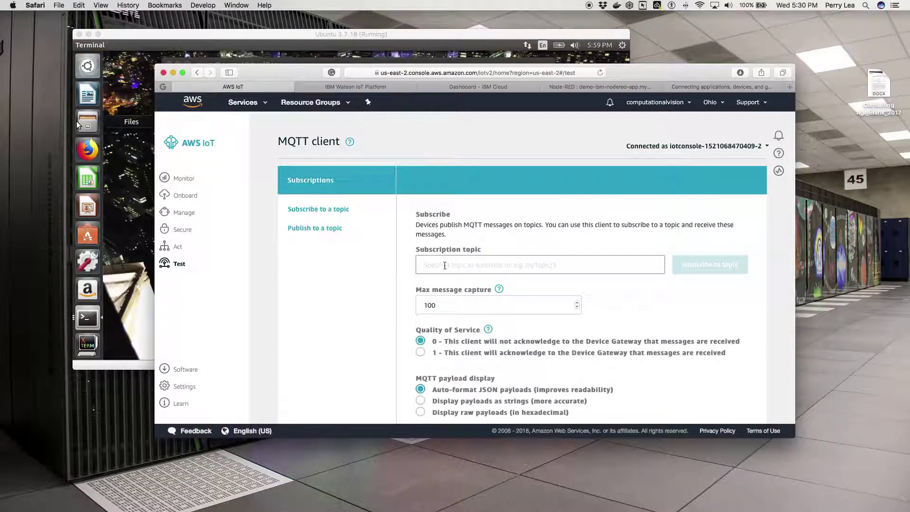
type("te")
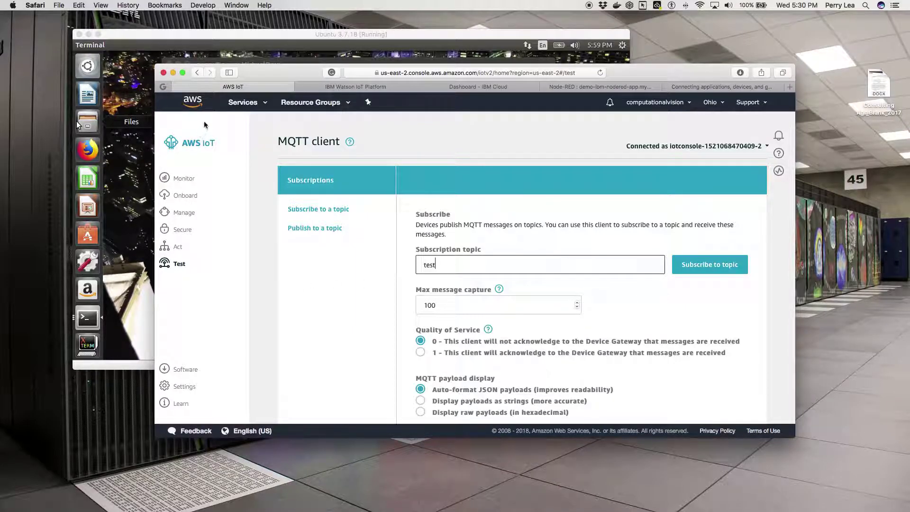
type("st")
left_click(728, 271)
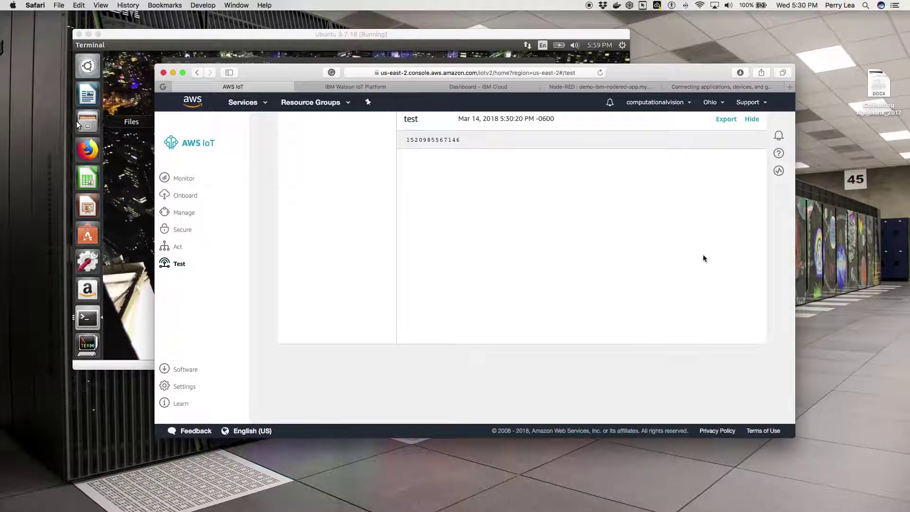
Examine the messages arriving on the subscribed "test" topic.
scroll(701, 256, "up", 5)
scroll(701, 256, "down", 3)
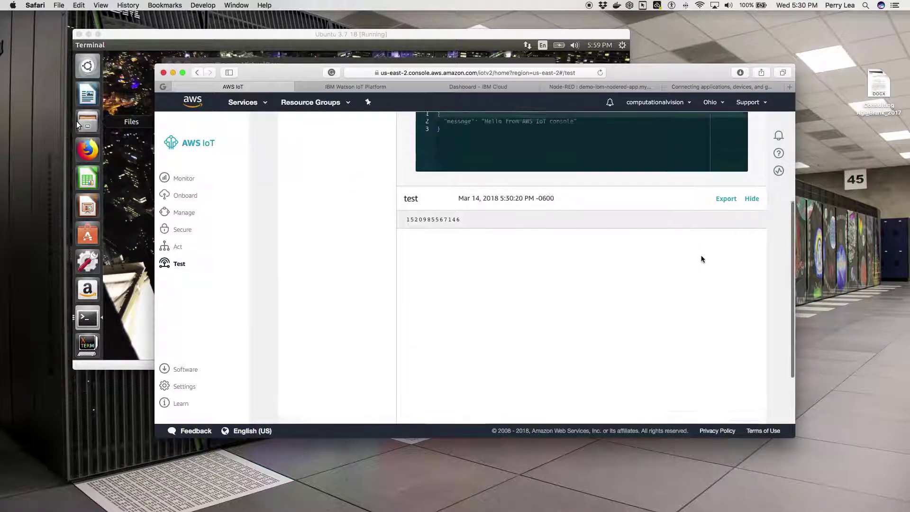
scroll(702, 256, "up", 2)
scroll(701, 258, "up", 1)
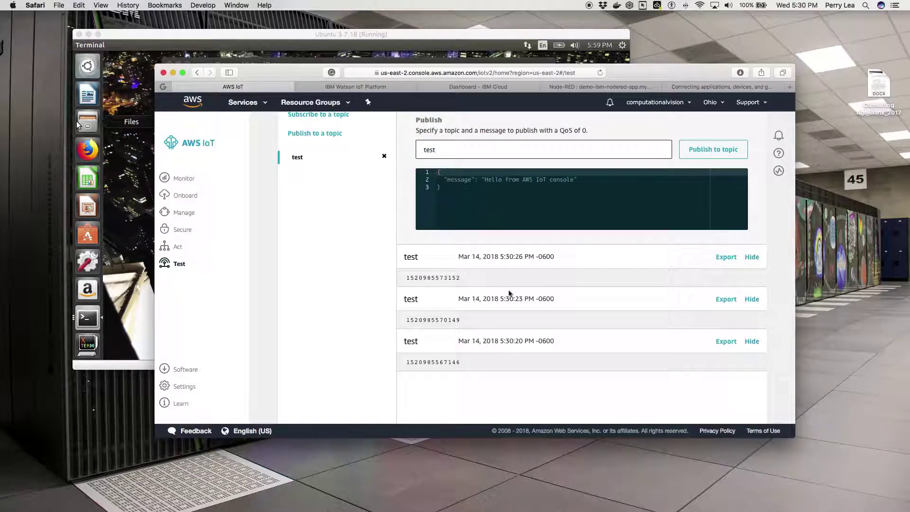
scroll(512, 286, "down", 1)
scroll(512, 285, "down", 2)
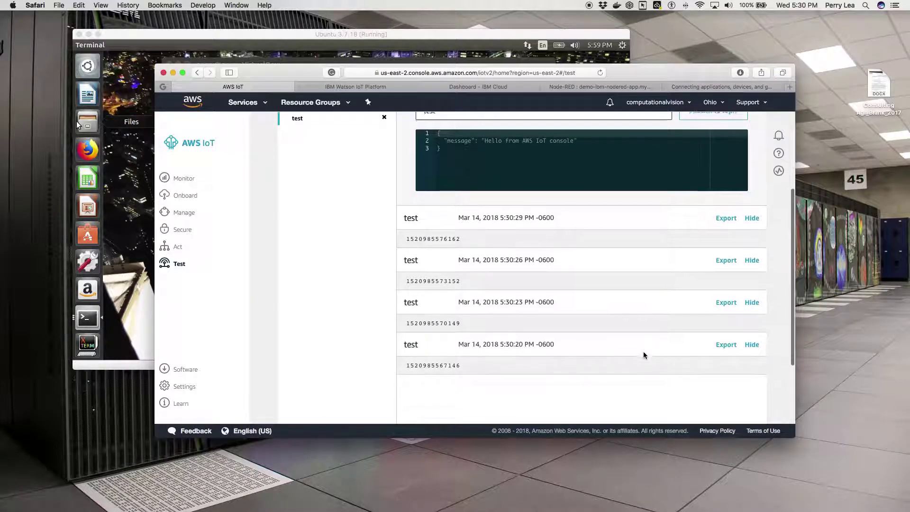
scroll(643, 351, "down", 3)
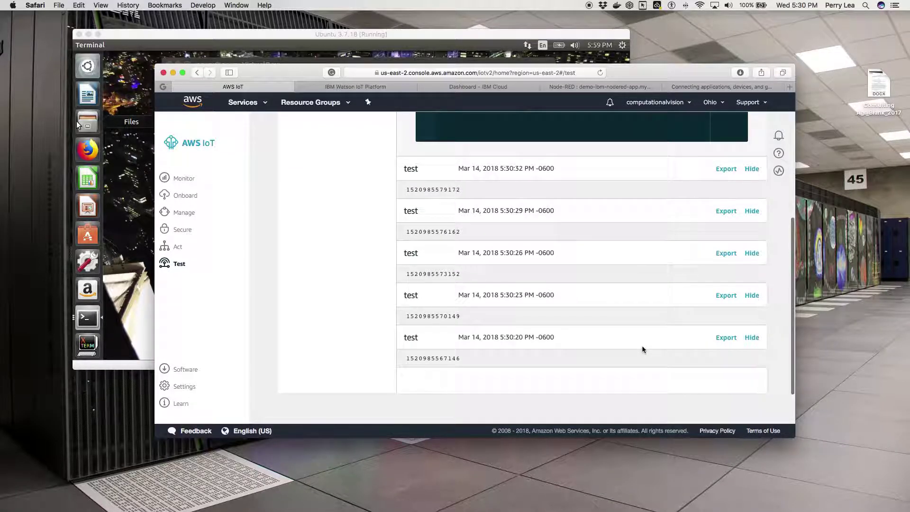
scroll(642, 348, "down", 3)
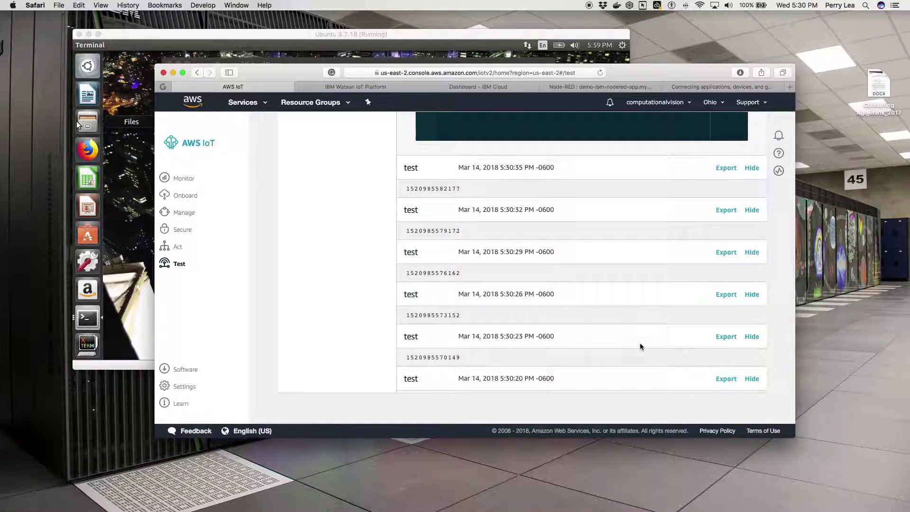
Publish the default "Hello from AWS IoT console" message to the topic "test".
scroll(626, 341, "up", 5)
left_click(454, 181)
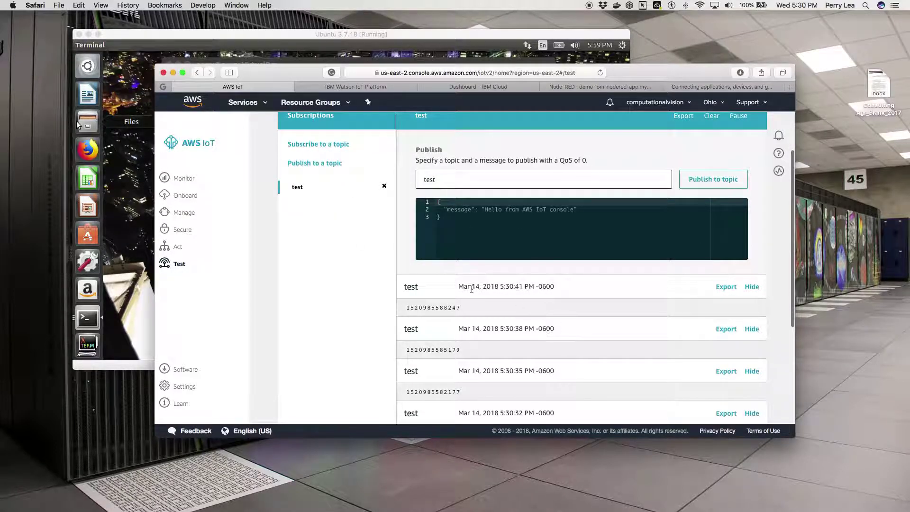
left_click(715, 179)
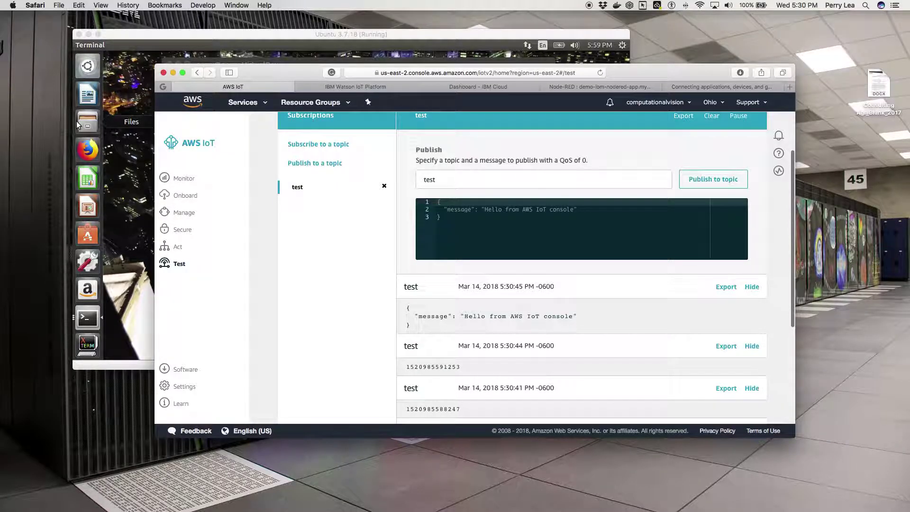
Bring back the local Node-RED window and inspect the AWS and IBM debug messages of the IBM vs AWS flow.
left_click(79, 124)
left_click_drag(0, 16, 546, 16)
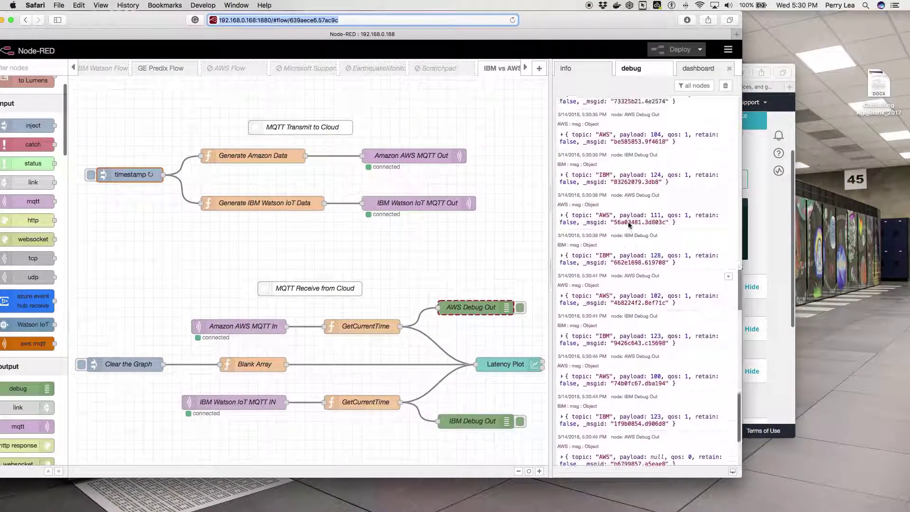
scroll(396, 278, "down", 3)
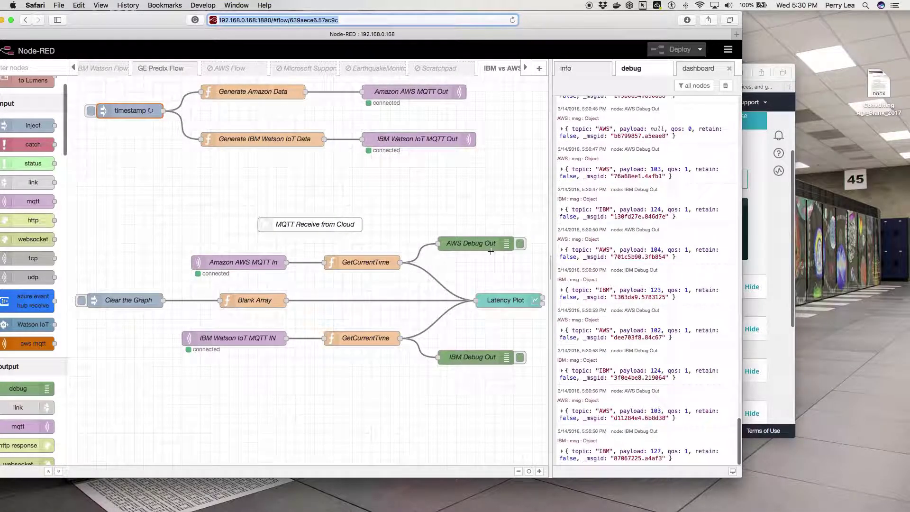
left_click_drag(557, 24, 658, 35)
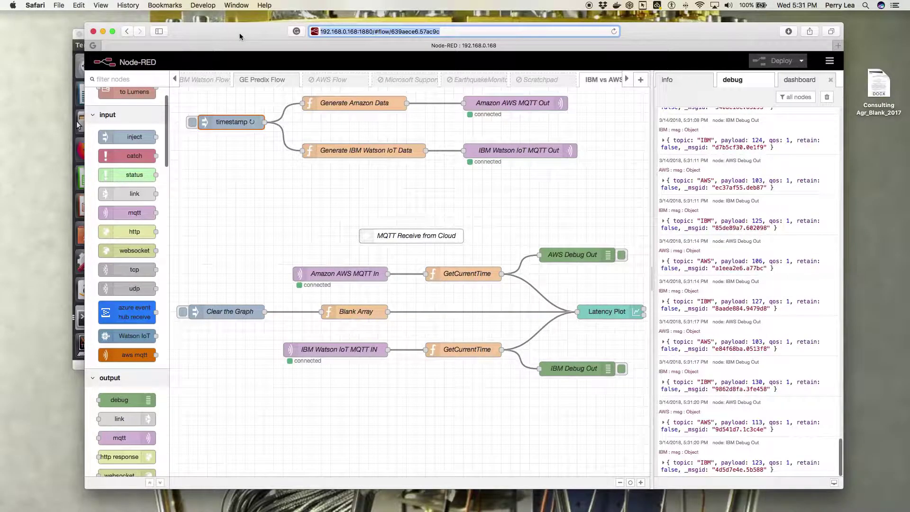
left_click_drag(245, 36, 236, 35)
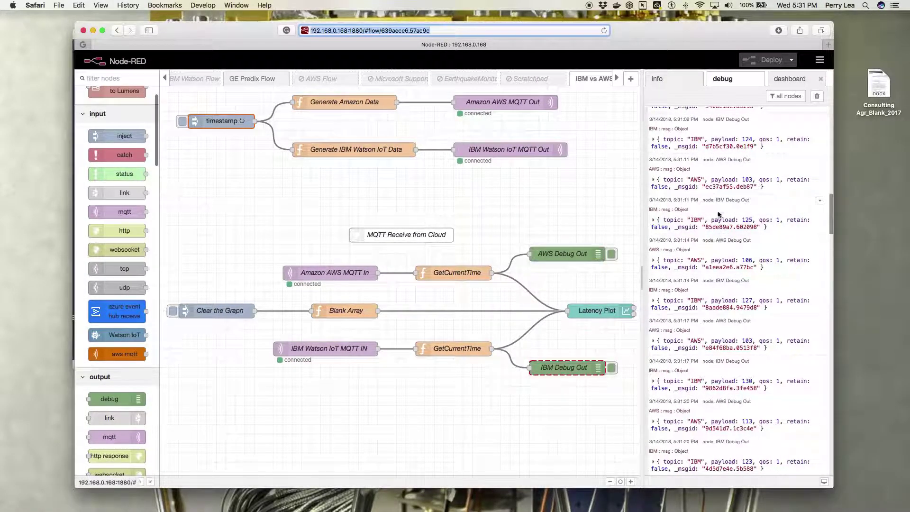